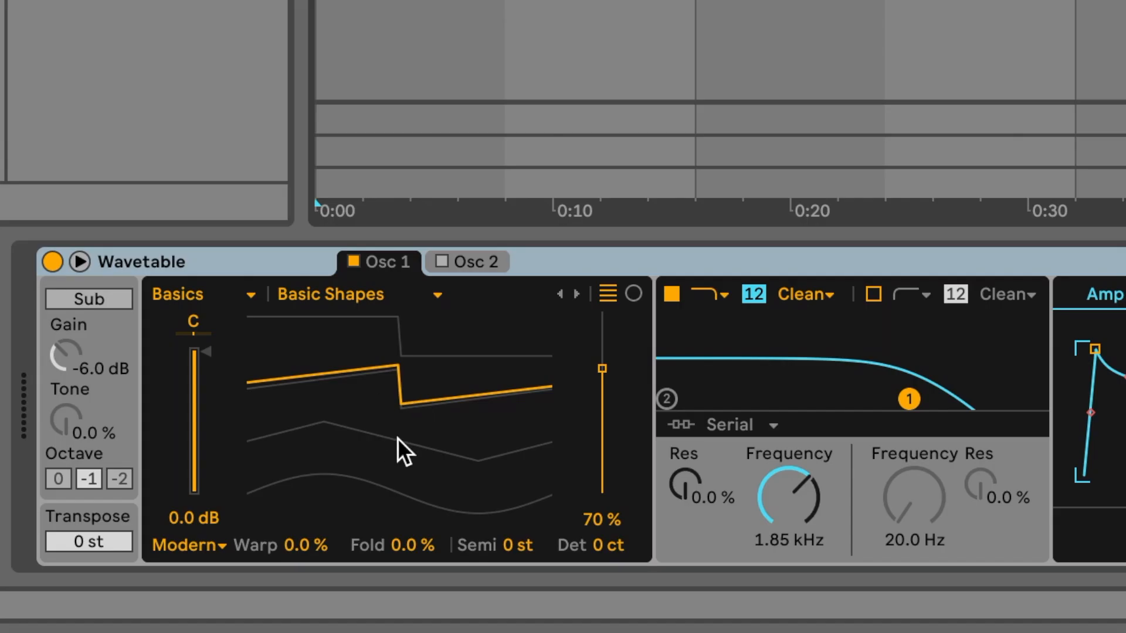
Set the Wavetable synth's Osc 1 position to 68 %, its first filter's frequency to 1.38 kHz and its unison mode to Shimmer.
left_click_drag(277, 566, 277, 592)
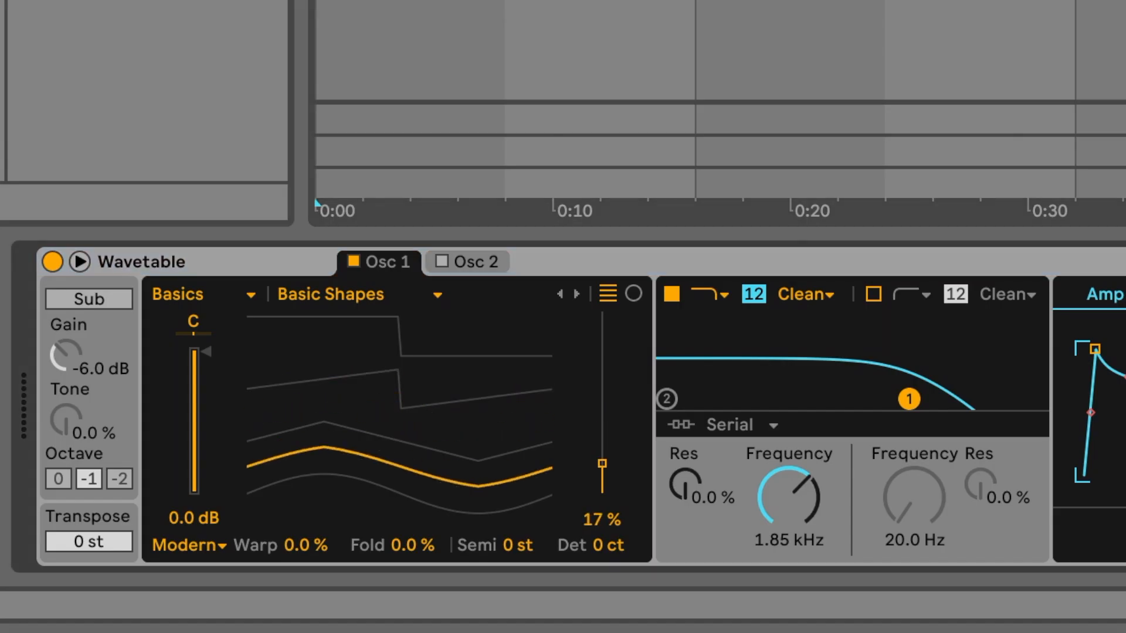
left_click_drag(260, 411, 260, 383)
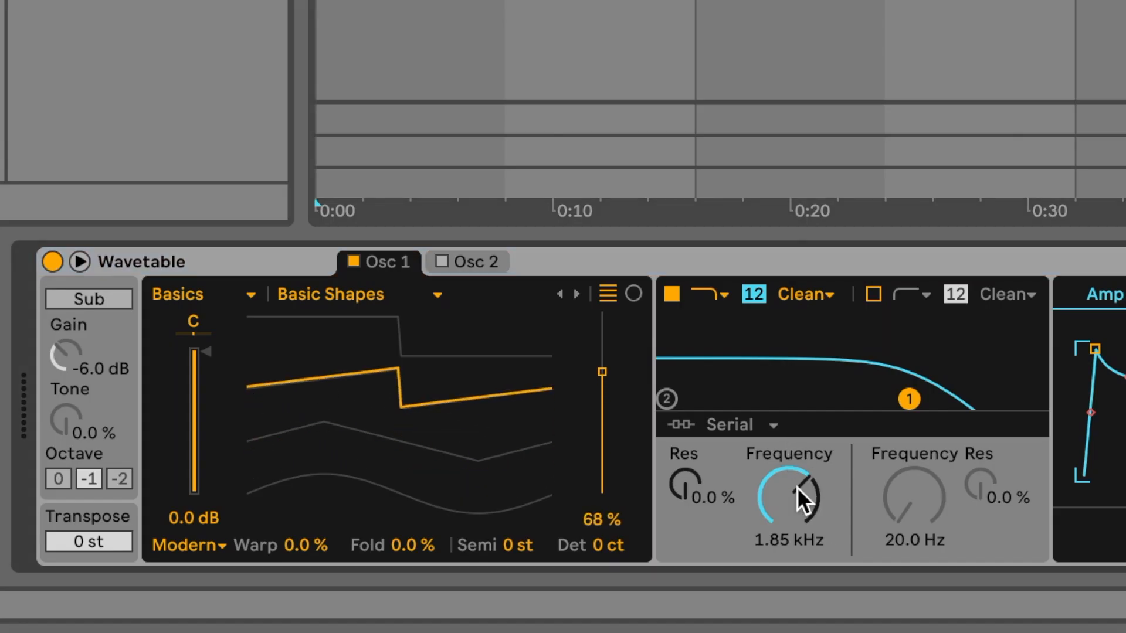
left_click_drag(802, 498, 798, 492)
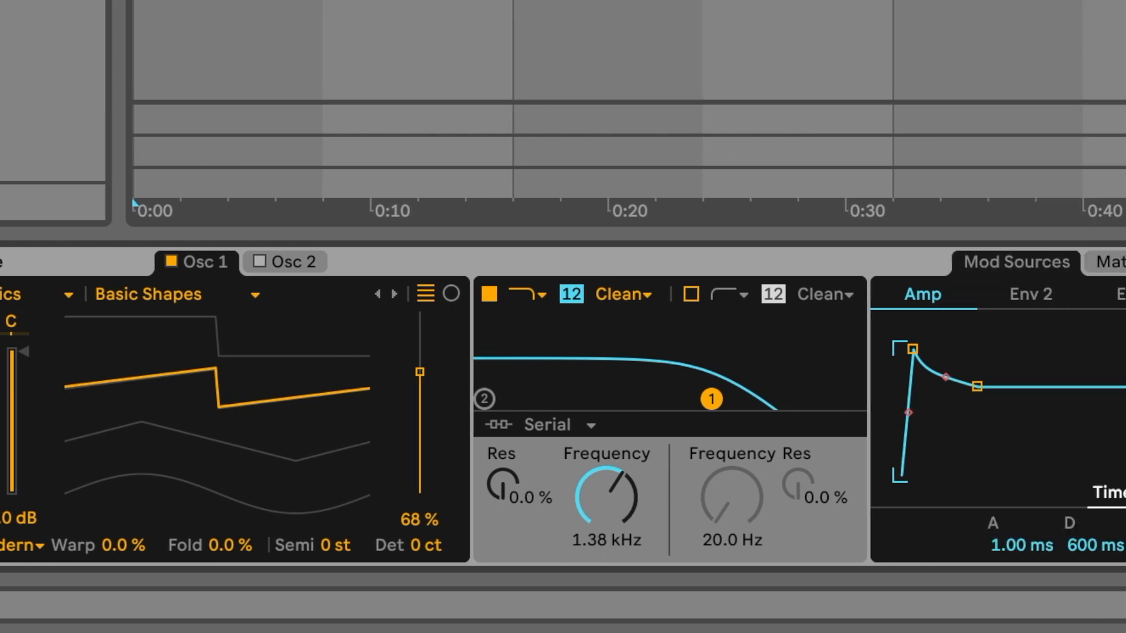
left_click(943, 446)
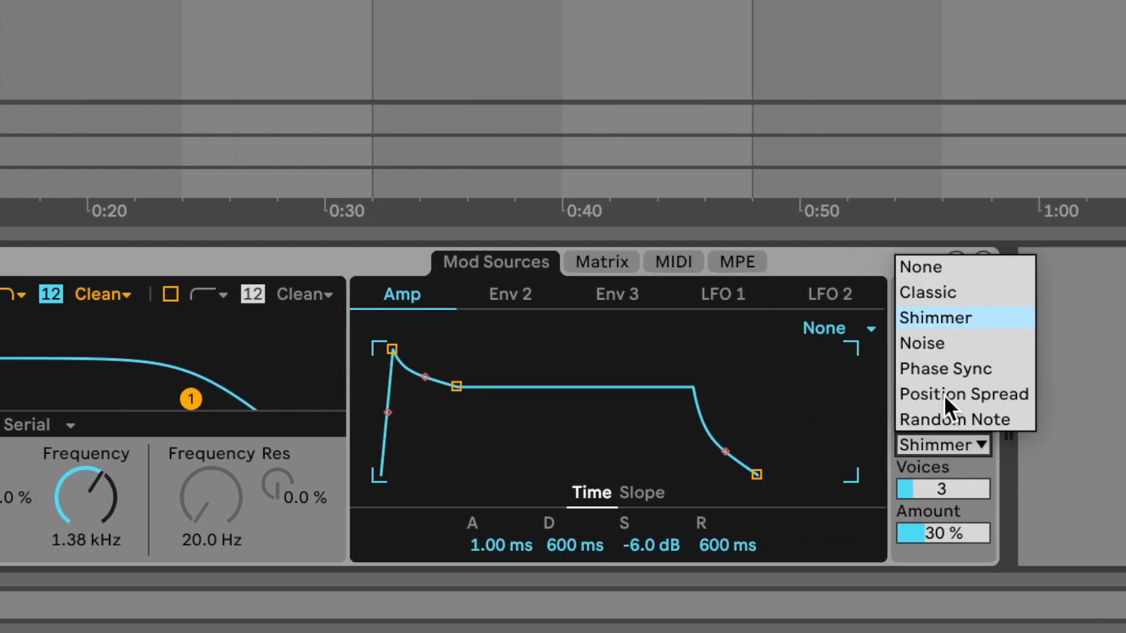
left_click(949, 318)
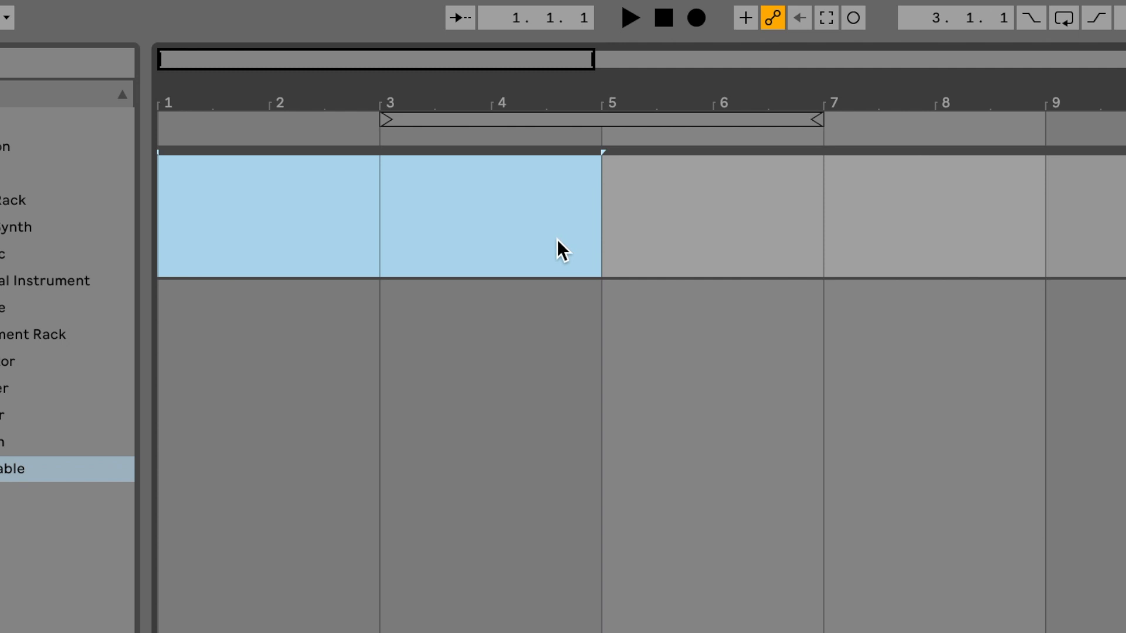
Create an empty four-bar MIDI clip starting at bar 1 and loop the arrangement over it.
key("ctrl+shift+m")
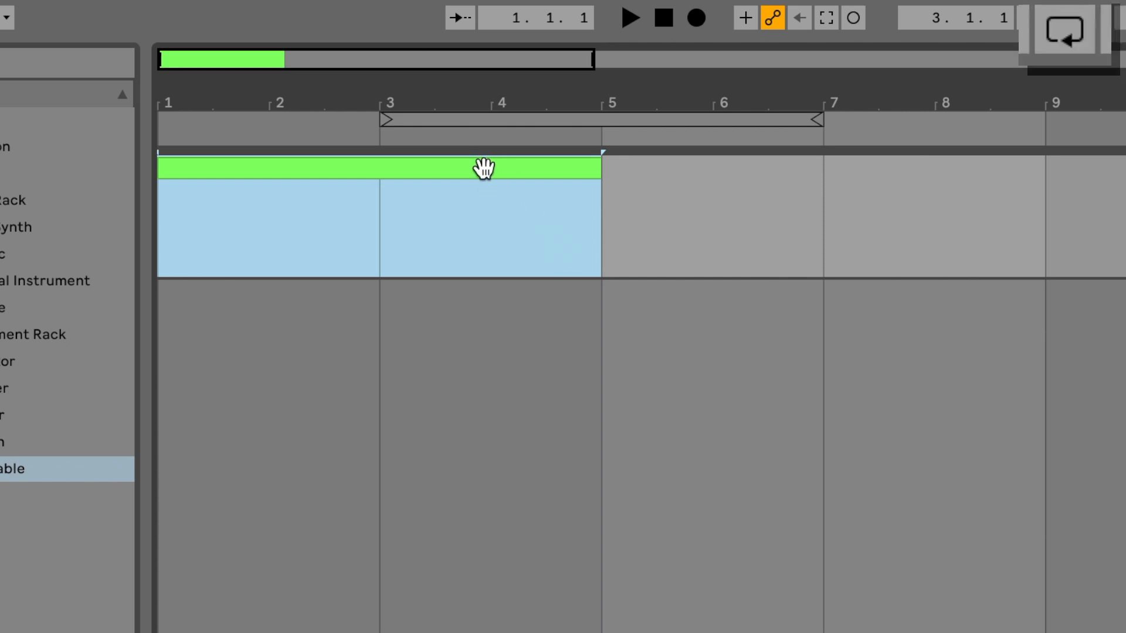
key("ctrl+l")
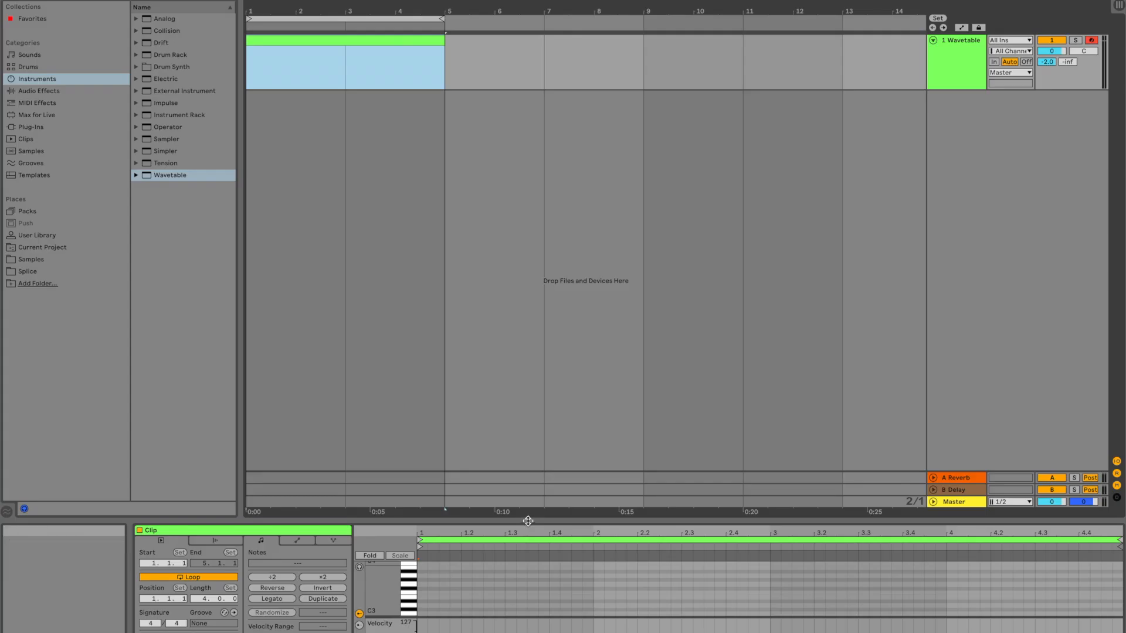
Turn on the scale setting of the new clip and open its list of scale types.
left_click_drag(528, 521, 509, 130)
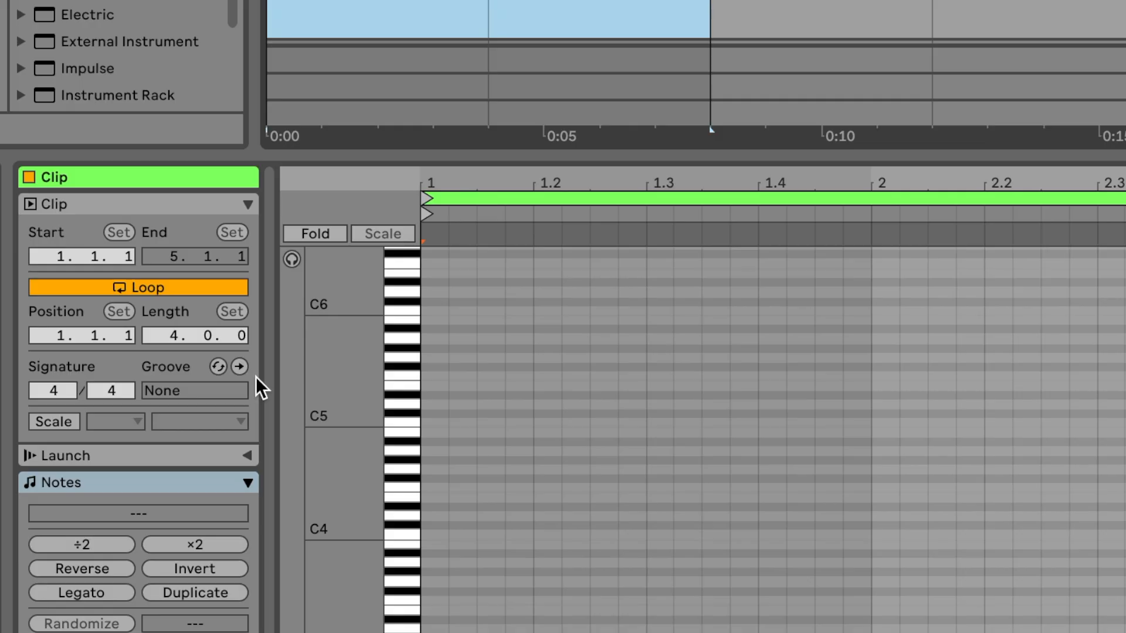
left_click(51, 422)
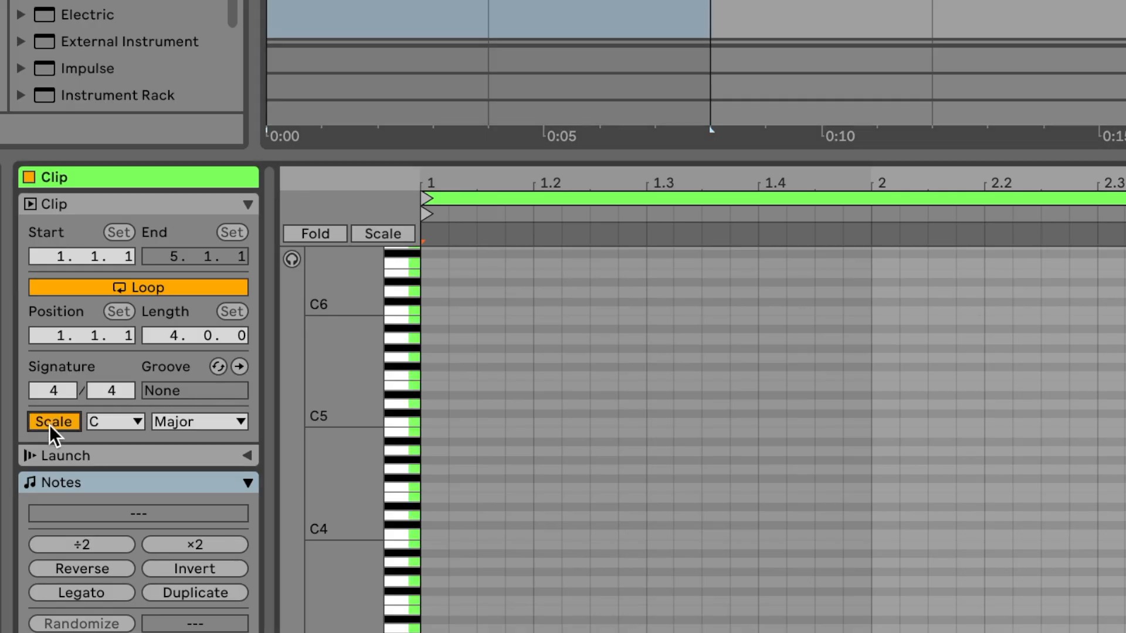
left_click(101, 421)
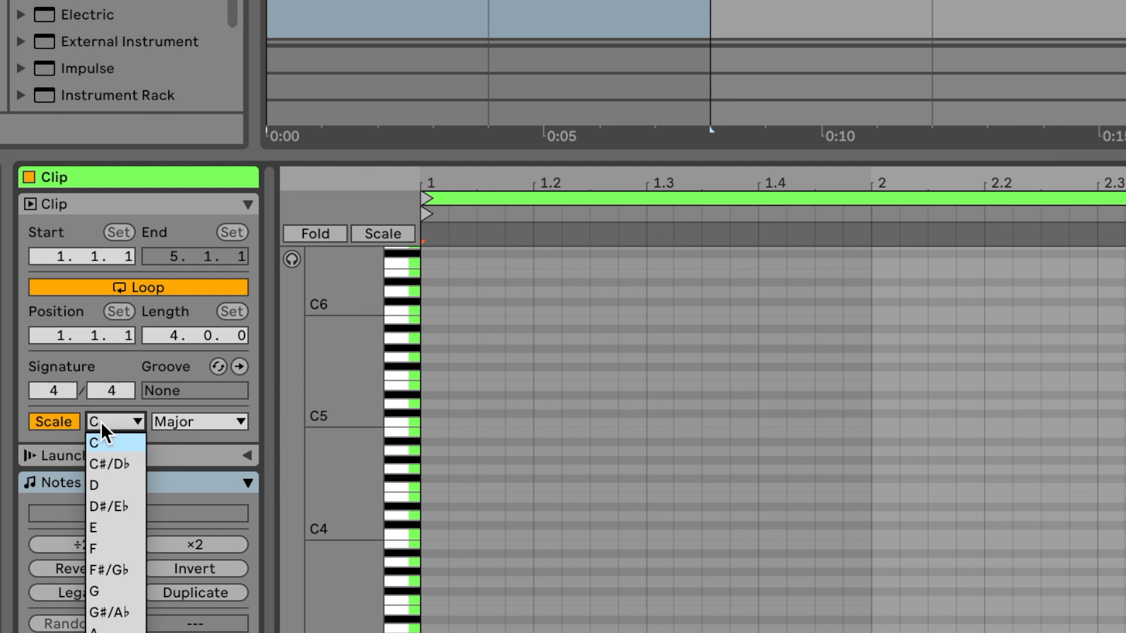
left_click(112, 421)
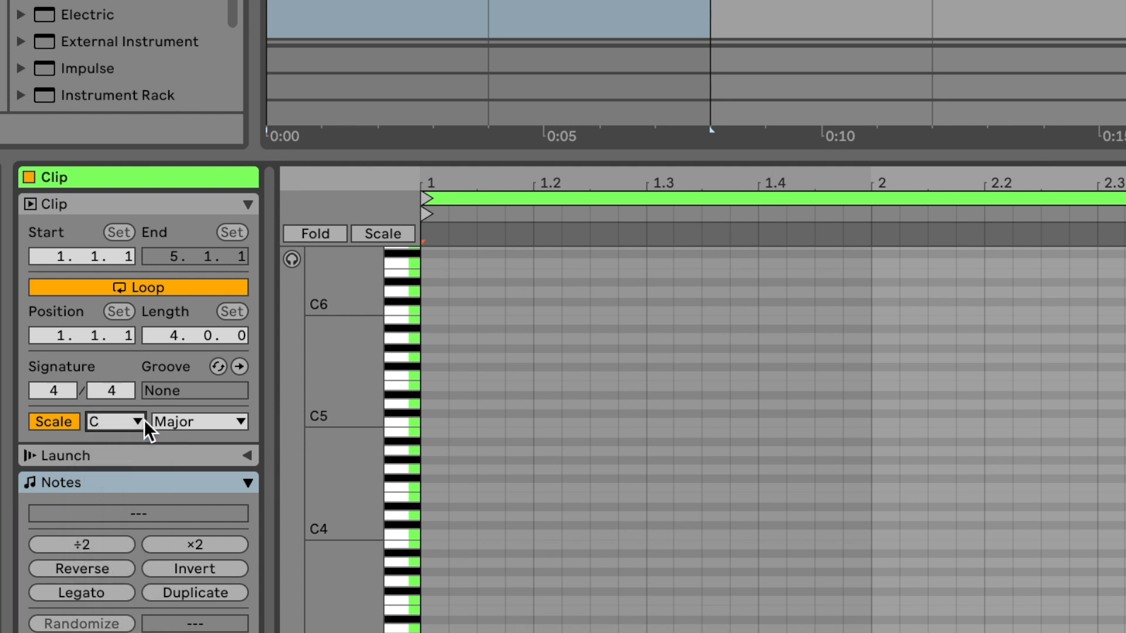
left_click(212, 420)
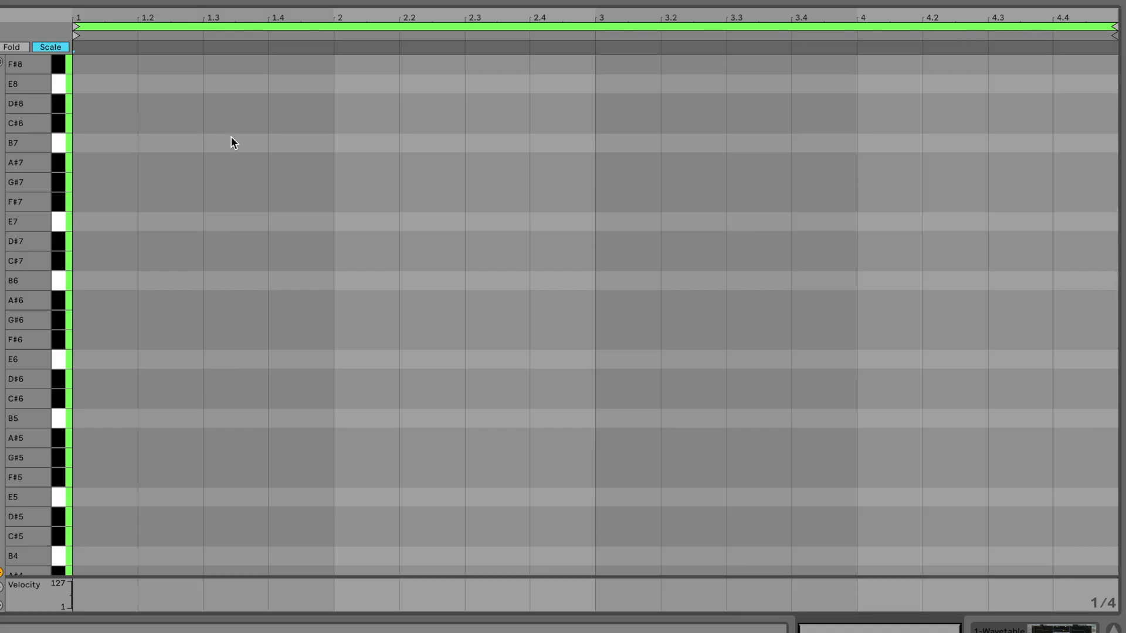
Set the note grid to 1/1 and place a one-bar G#2 note in bar 1 of the clip.
left_click(224, 156)
key("ctrl+2")
key("ctrl+2")
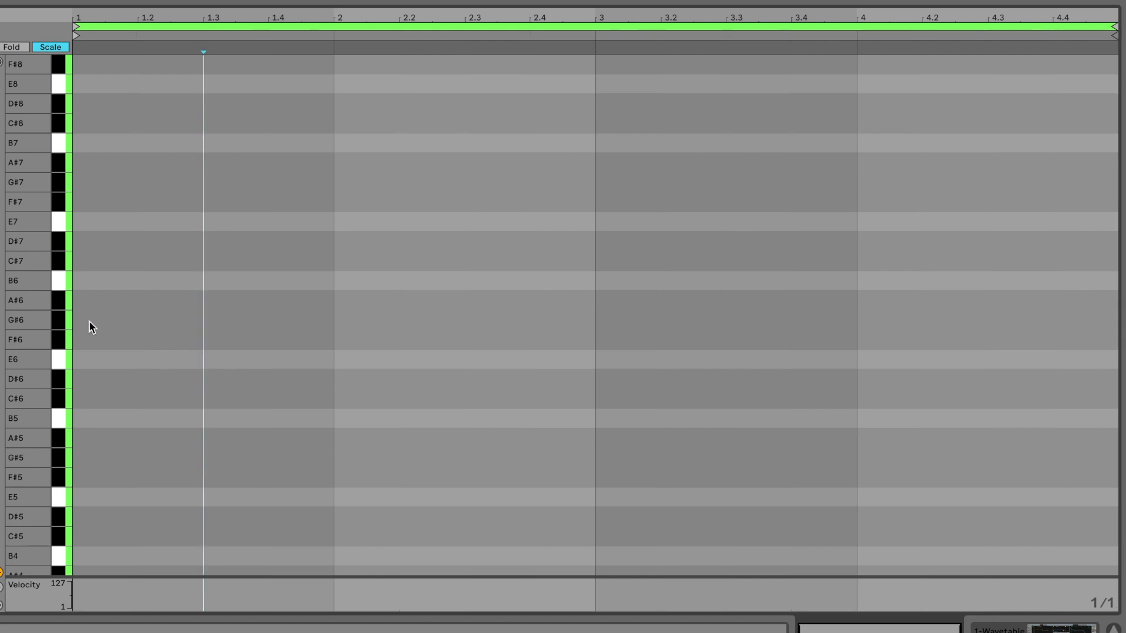
double_click(89, 322)
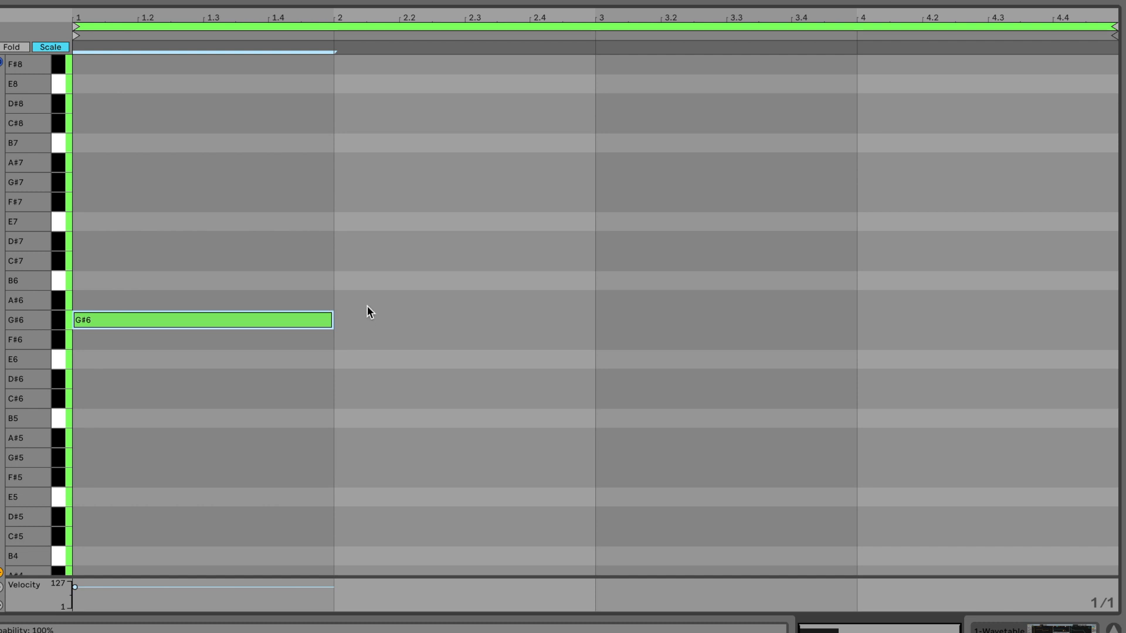
left_click_drag(245, 264, 242, 341)
key("shift+Down")
key("shift+Down")
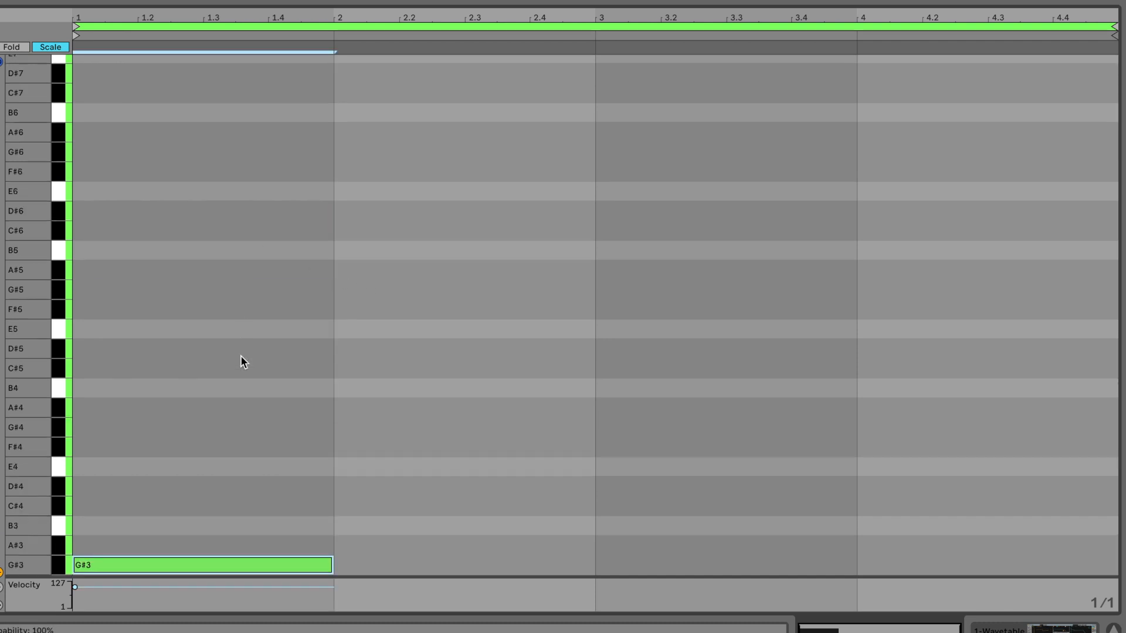
key("shift+Down")
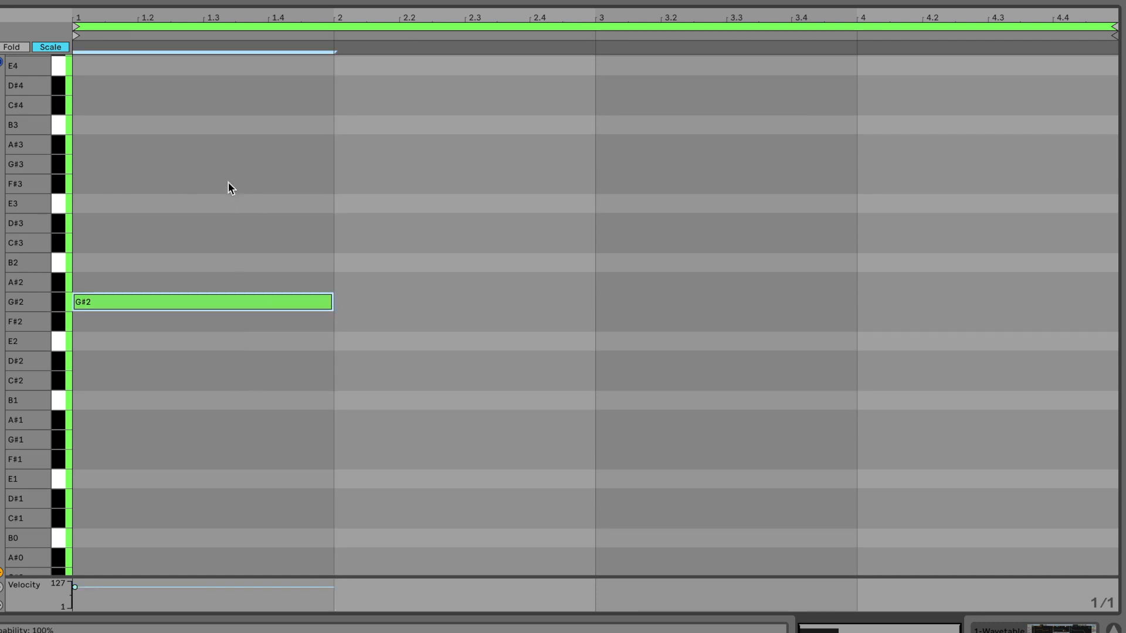
Duplicate the G#2 note into bar 2 and lower the copy to E2.
key("ctrl+d")
key("Down")
key("Down")
key("Down")
key("Down")
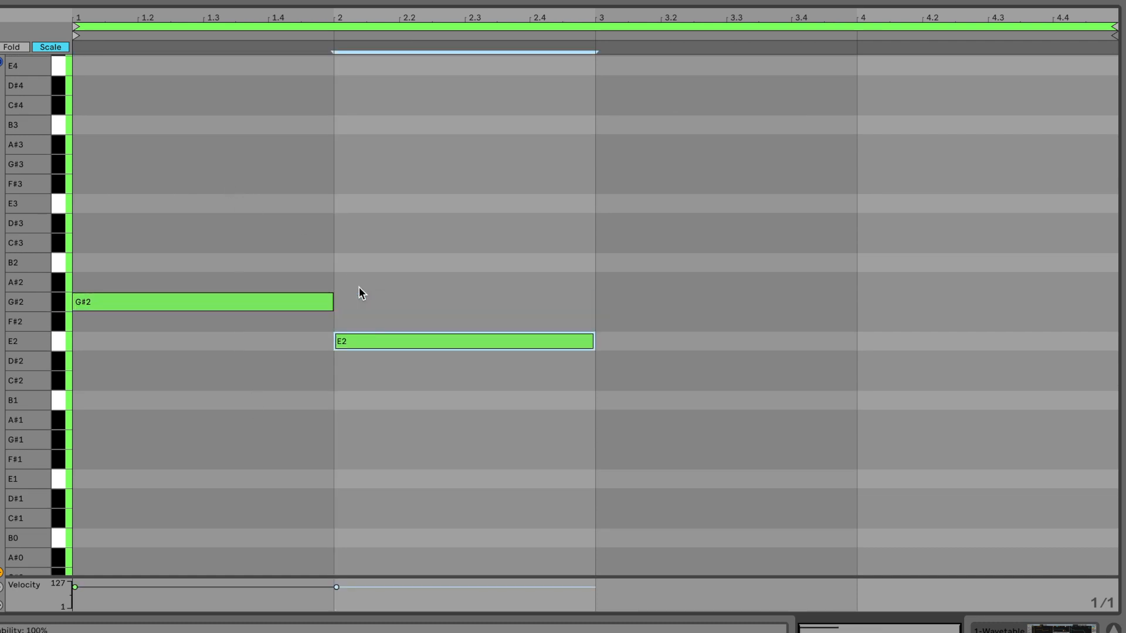
Duplicate the E2 note into bar 3 as B2, and duplicate that into bar 4 as C#3.
key("ctrl+d")
key("Up")
key("Up")
key("Up")
key("Up")
key("ctrl+d")
key("Up")
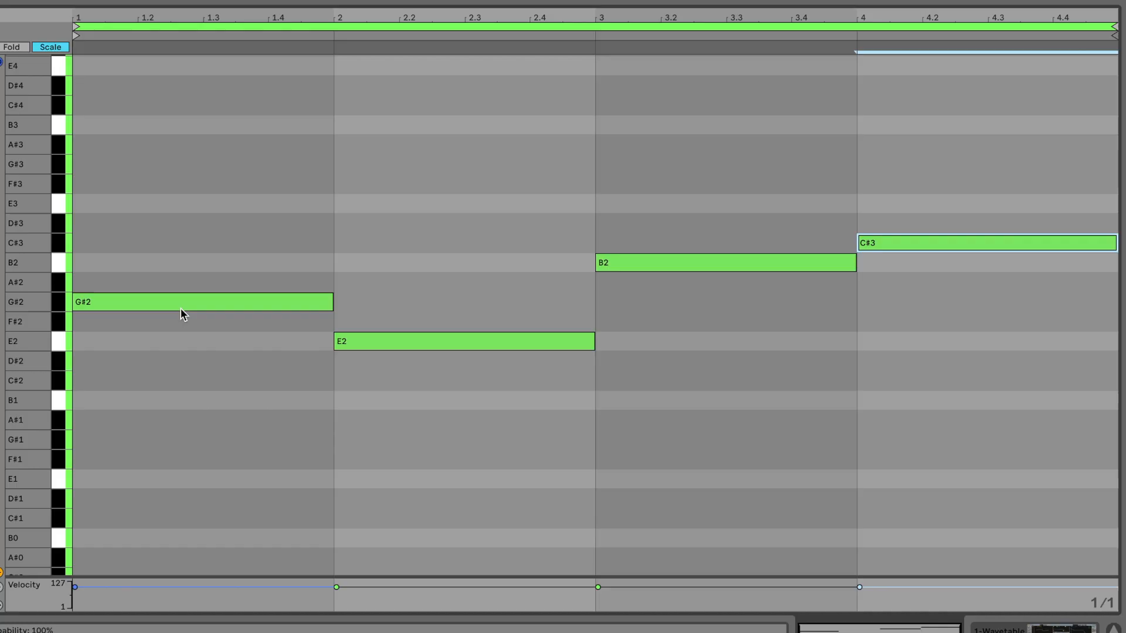
Go through the four root notes one by one and compare them with the scale notes on the piano keyboard.
left_click(155, 302)
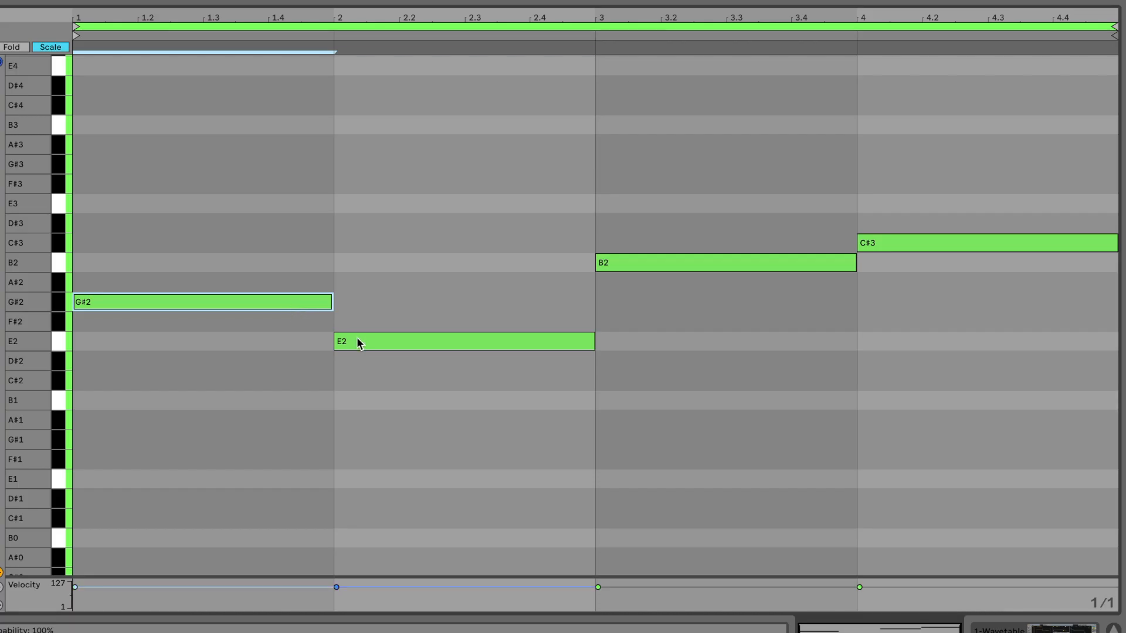
left_click(357, 340)
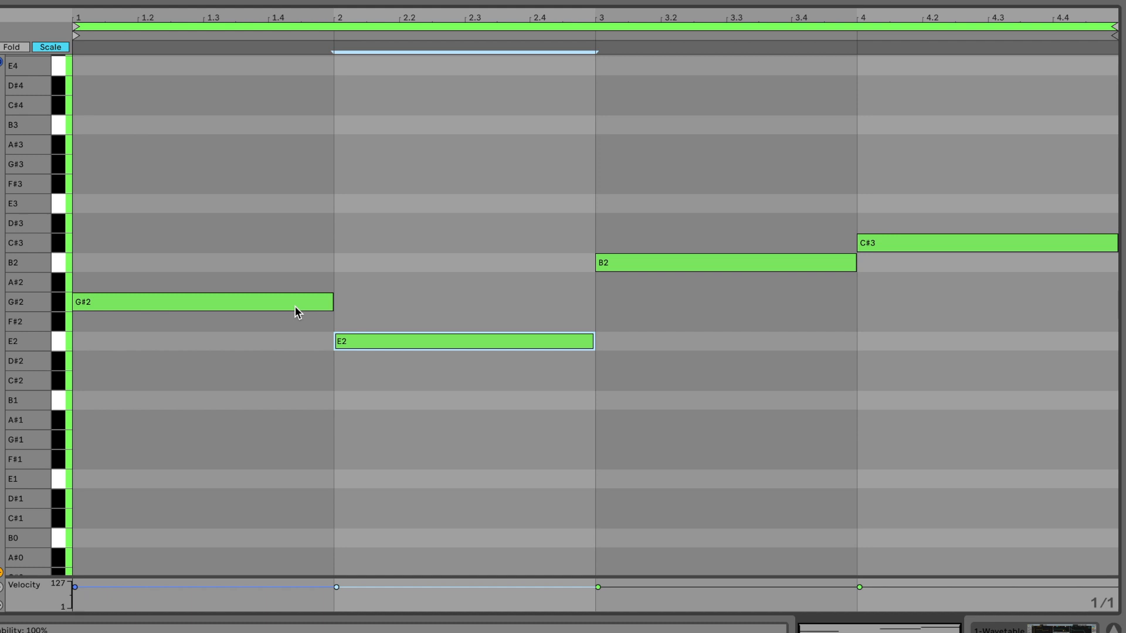
left_click(63, 299)
left_click(65, 282)
left_click(65, 267)
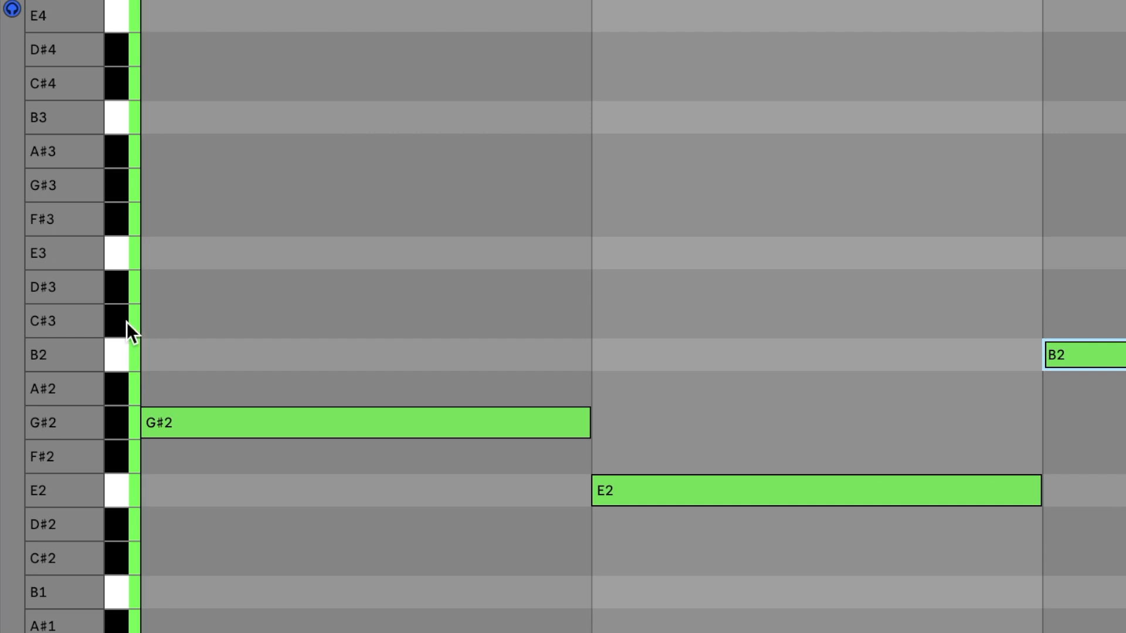
left_click(64, 244)
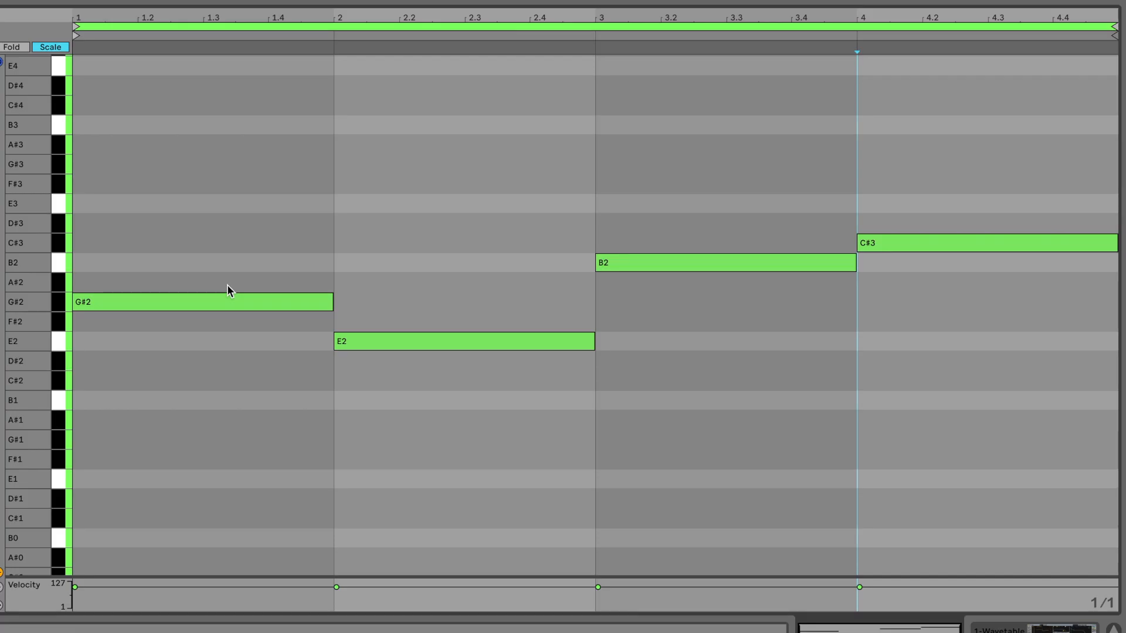
left_click(411, 416)
left_click(638, 490)
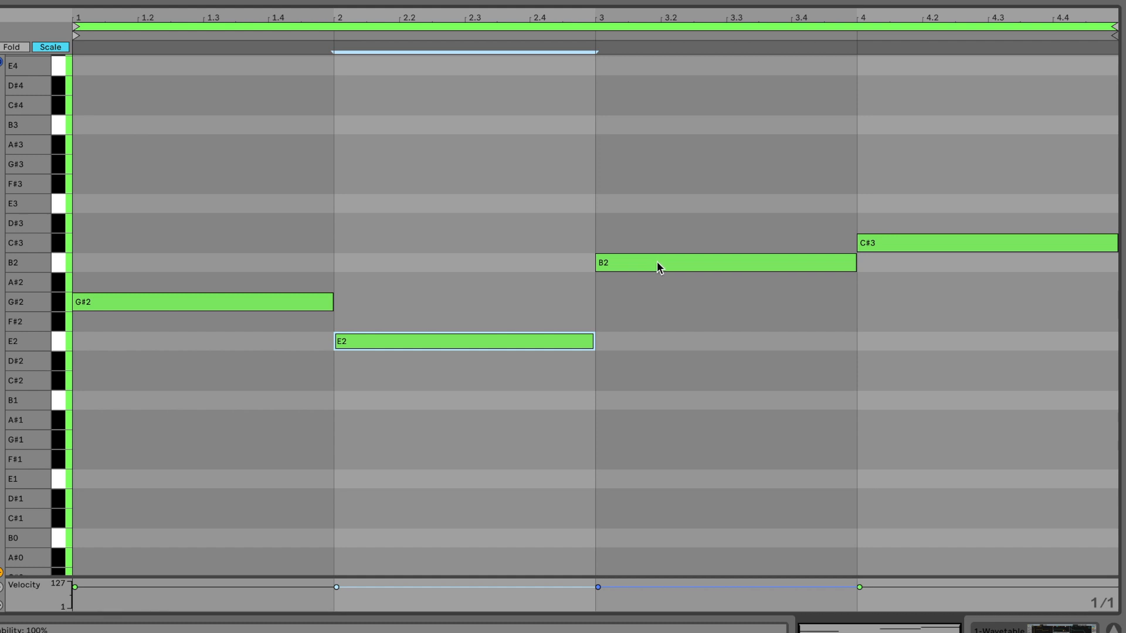
left_click_drag(274, 257, 297, 329)
left_click_drag(411, 375, 445, 310)
left_click_drag(645, 299, 660, 146)
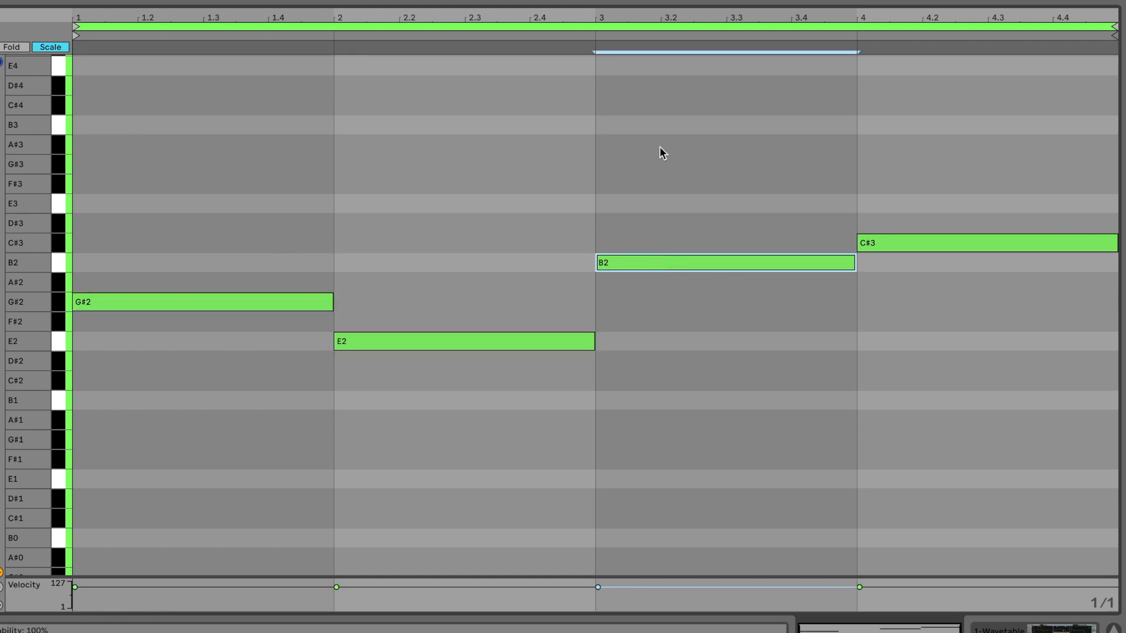
left_click_drag(940, 268, 941, 166)
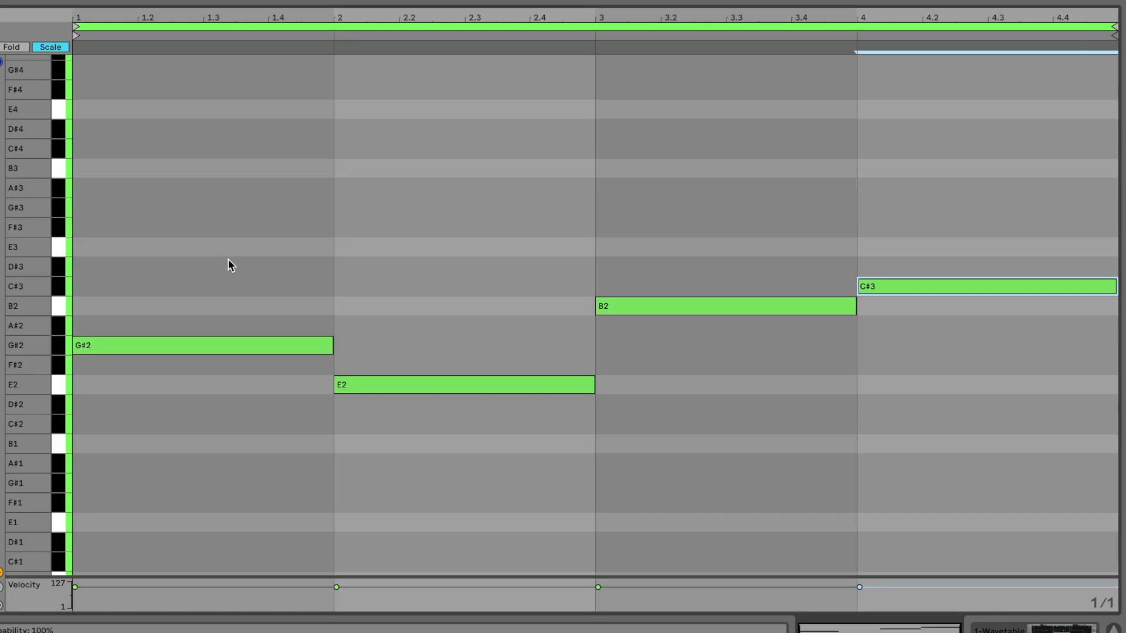
Copy all four root notes up two scale steps, and copy those notes up two more to form triads.
left_click(227, 258)
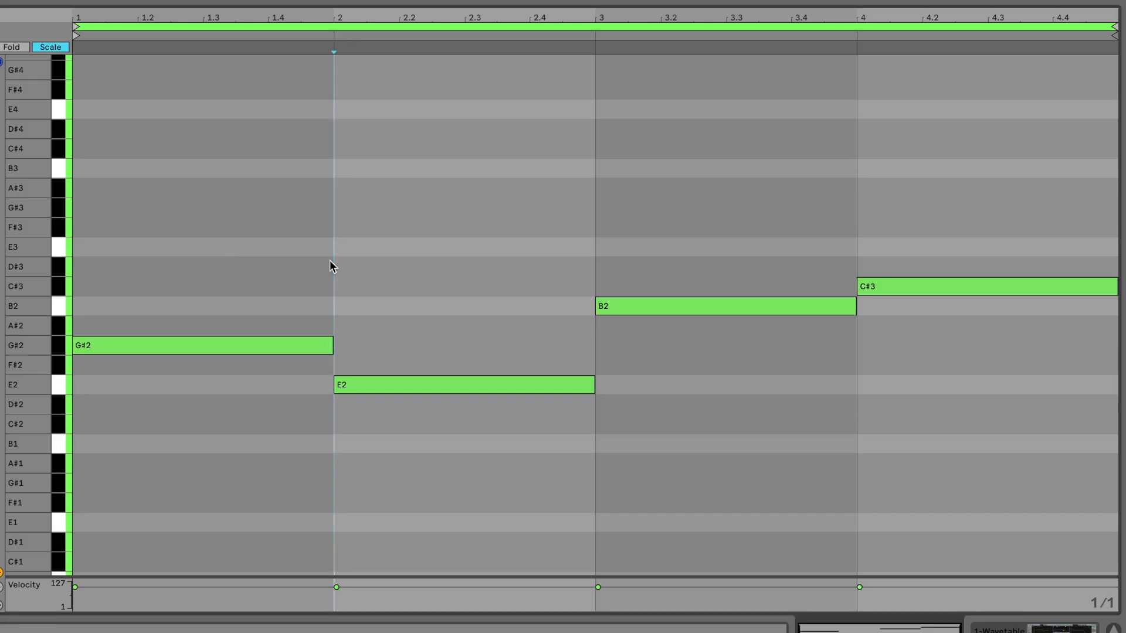
key("ctrl+a")
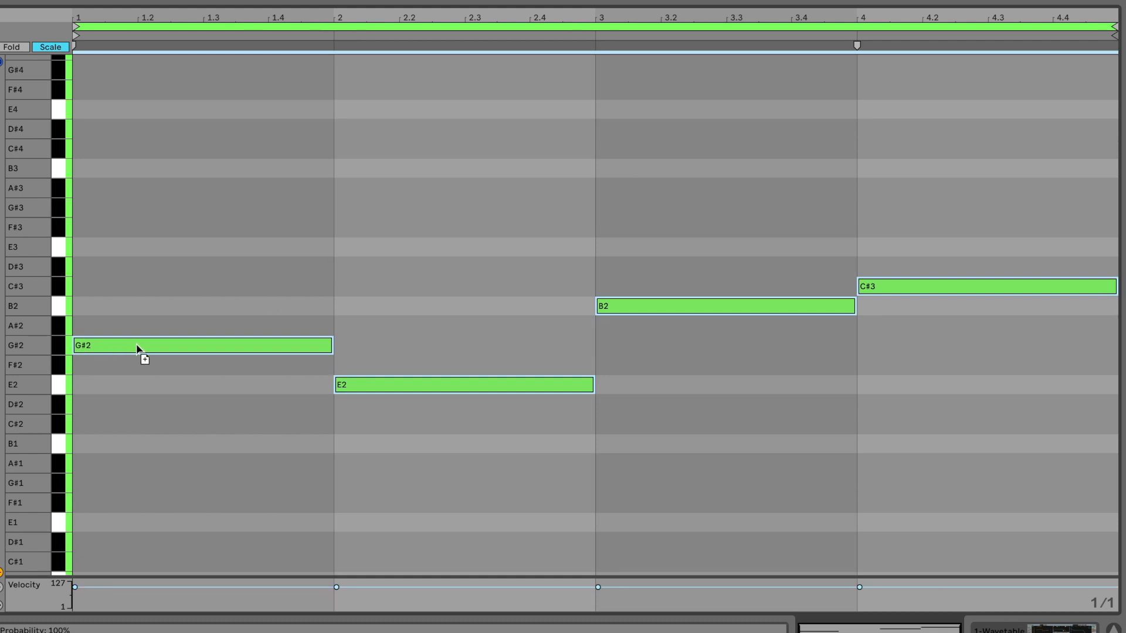
left_click_drag(136, 344, 132, 308)
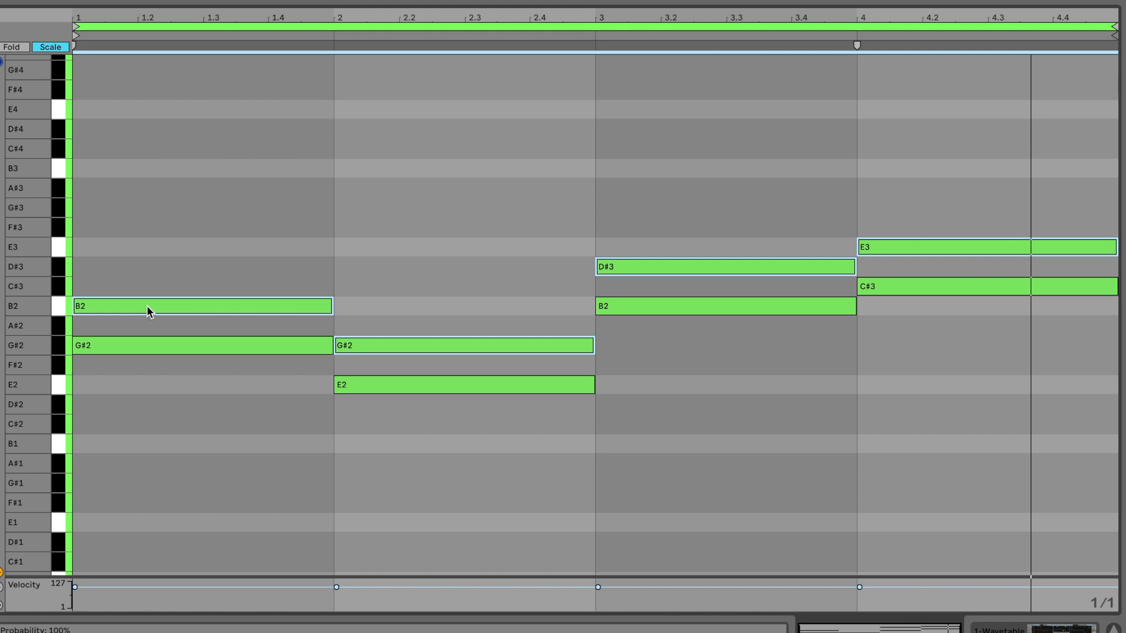
left_click_drag(147, 306, 148, 265)
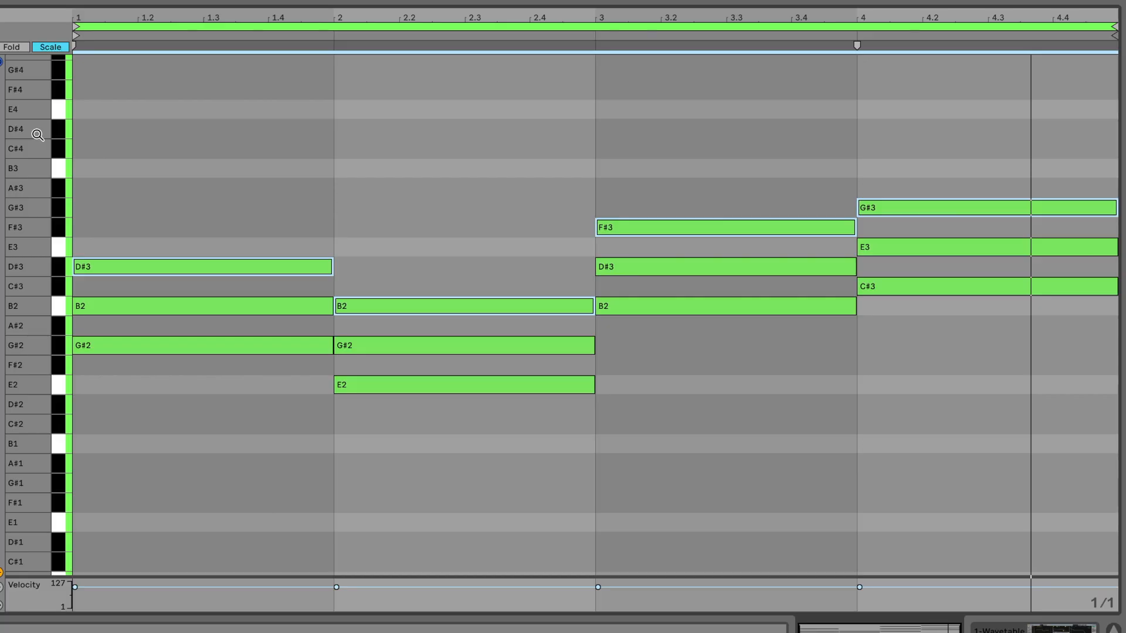
left_click(247, 187)
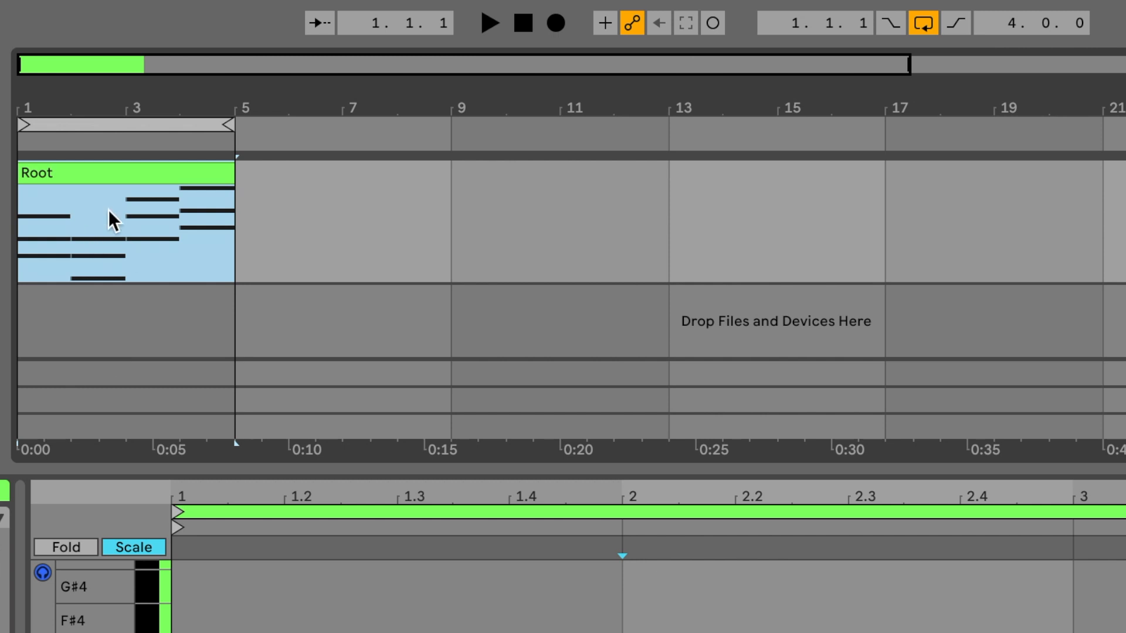
Duplicate the Root clip to bar 5 and open the copy's name for editing.
key("ctrl+d")
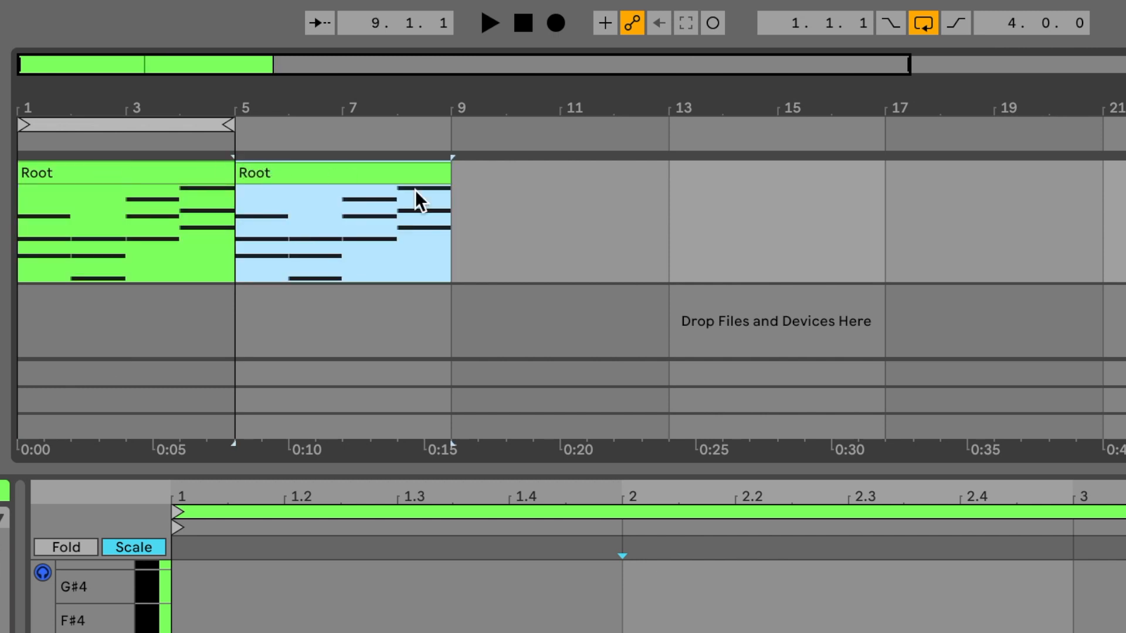
key("ctrl+r")
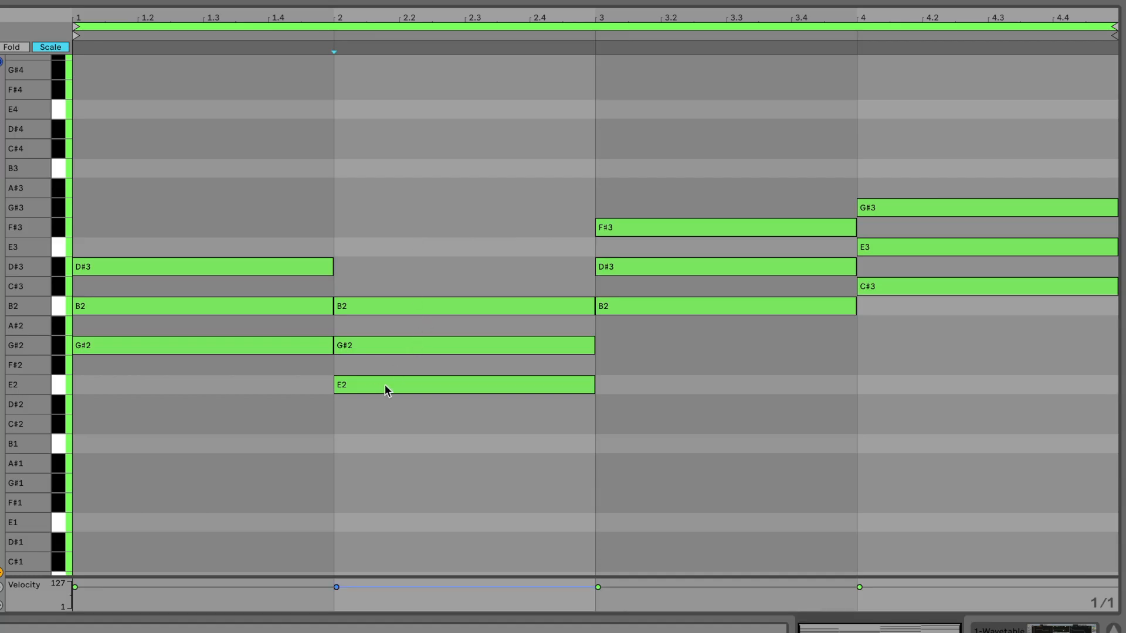
Move the E2 note in bar 2 up one octave to E3 and listen to the chord progression.
left_click(395, 386)
key("shift+Up")
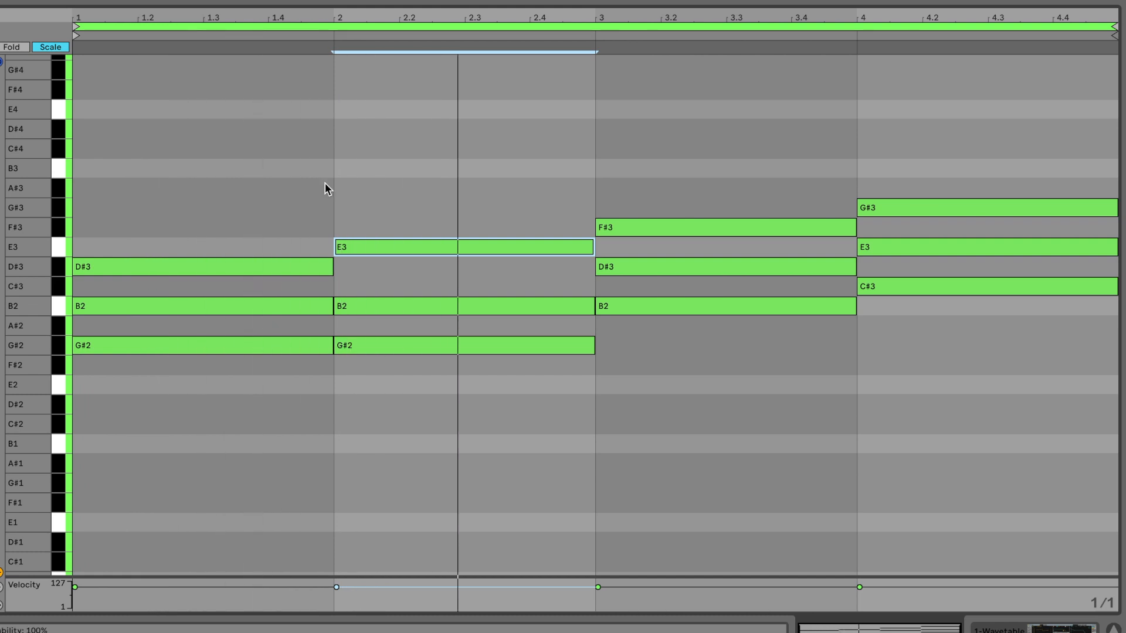
key("space")
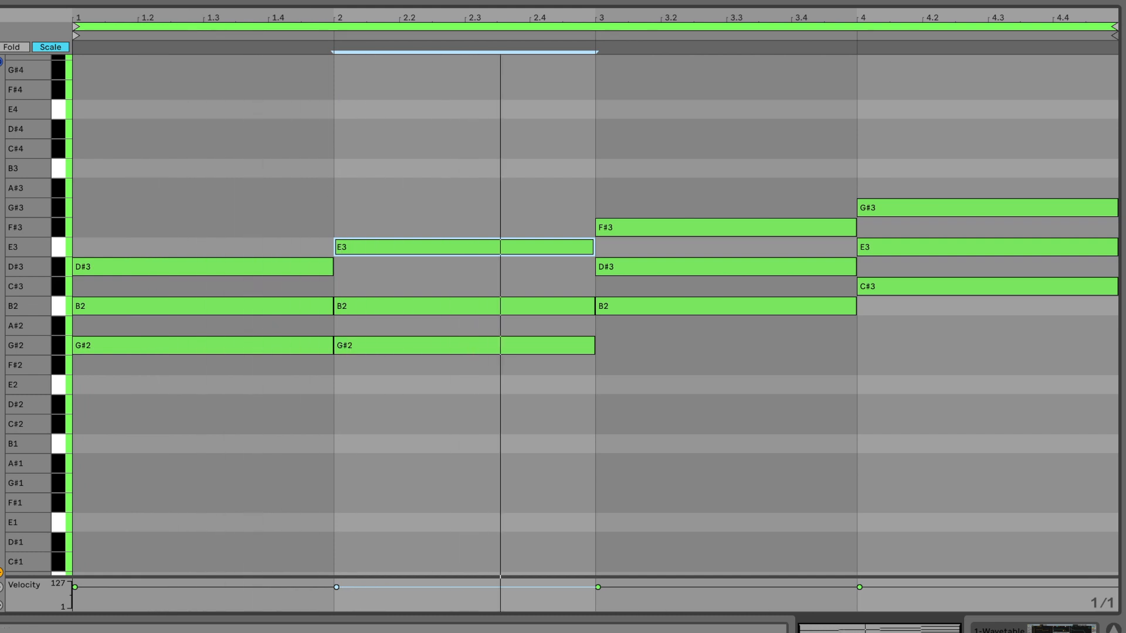
key("space")
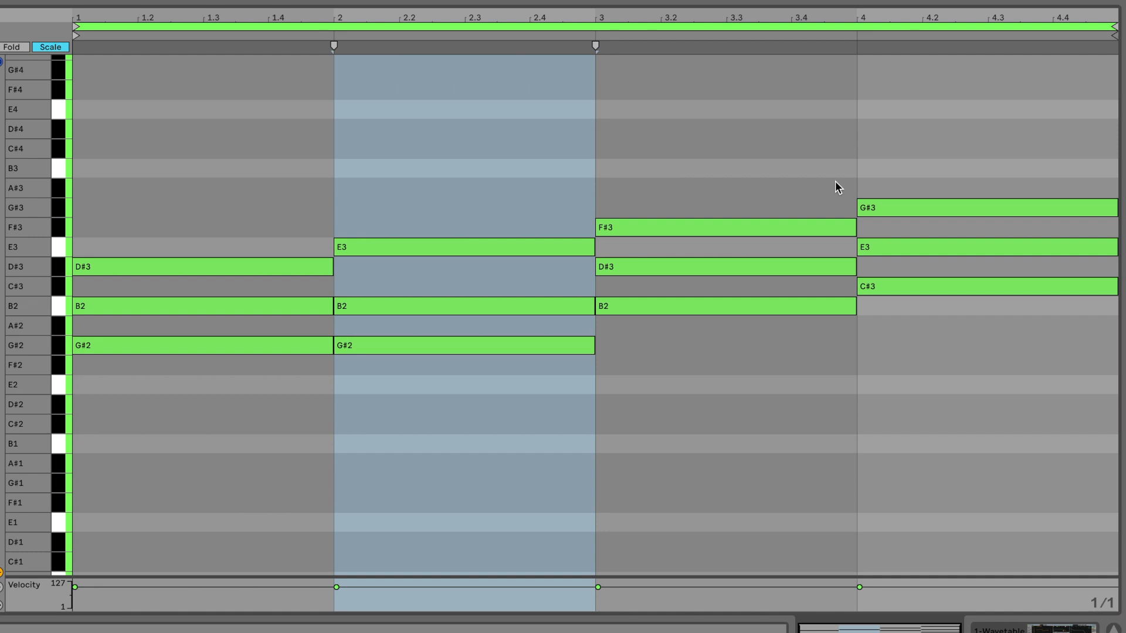
Move the G#3 note in bar 4 down an octave to G#2 and bar 3's F#3 down to F#2.
left_click(835, 181)
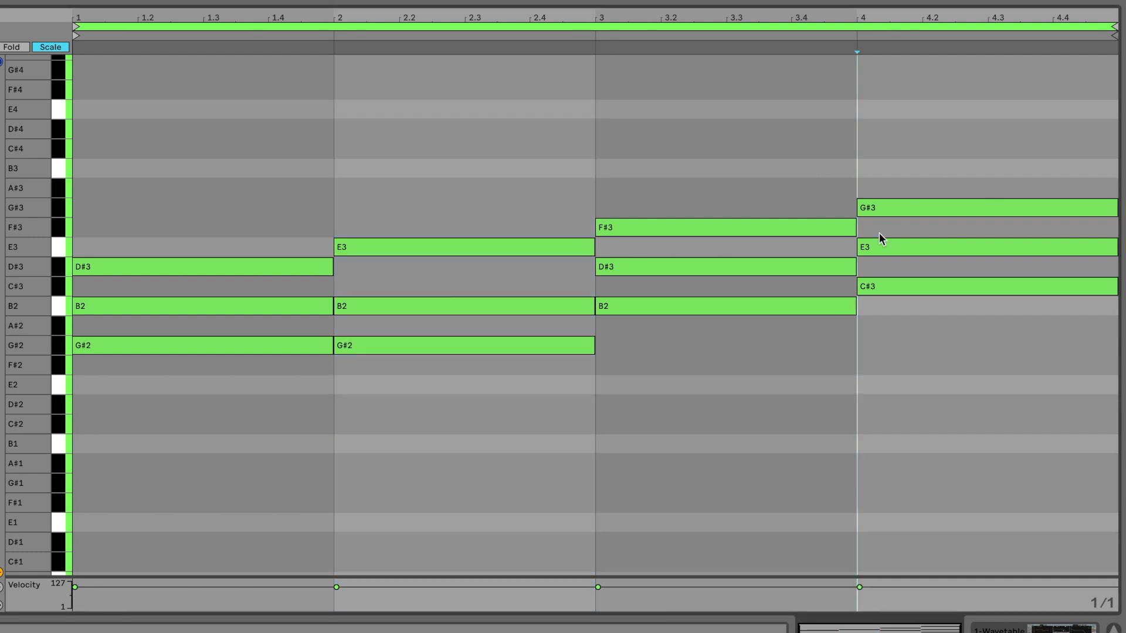
left_click(902, 202)
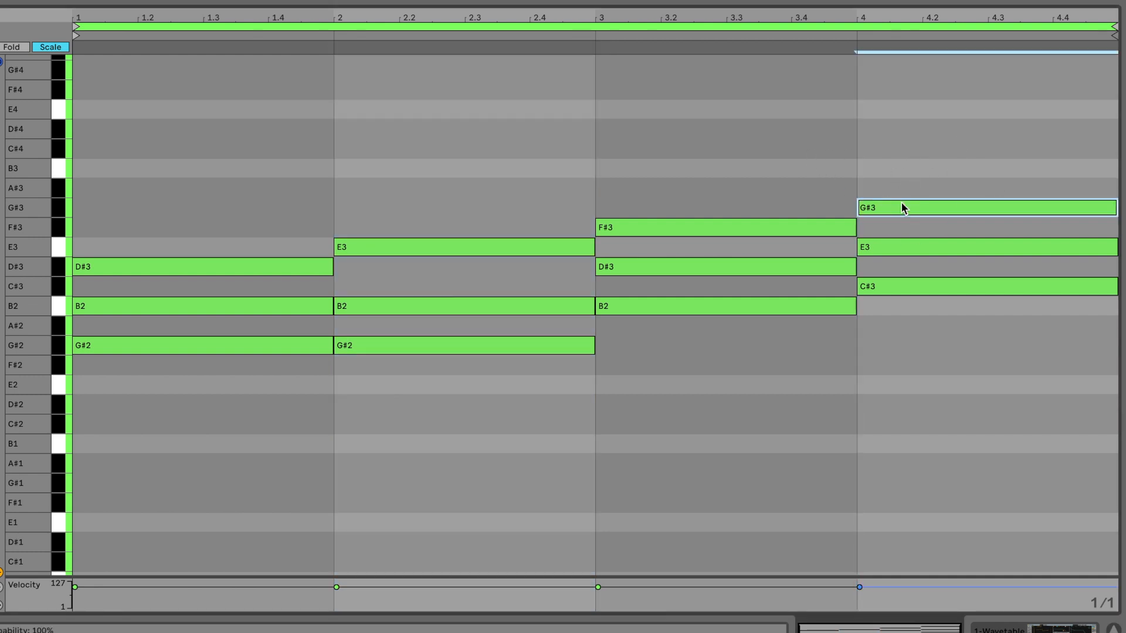
key("shift+Down")
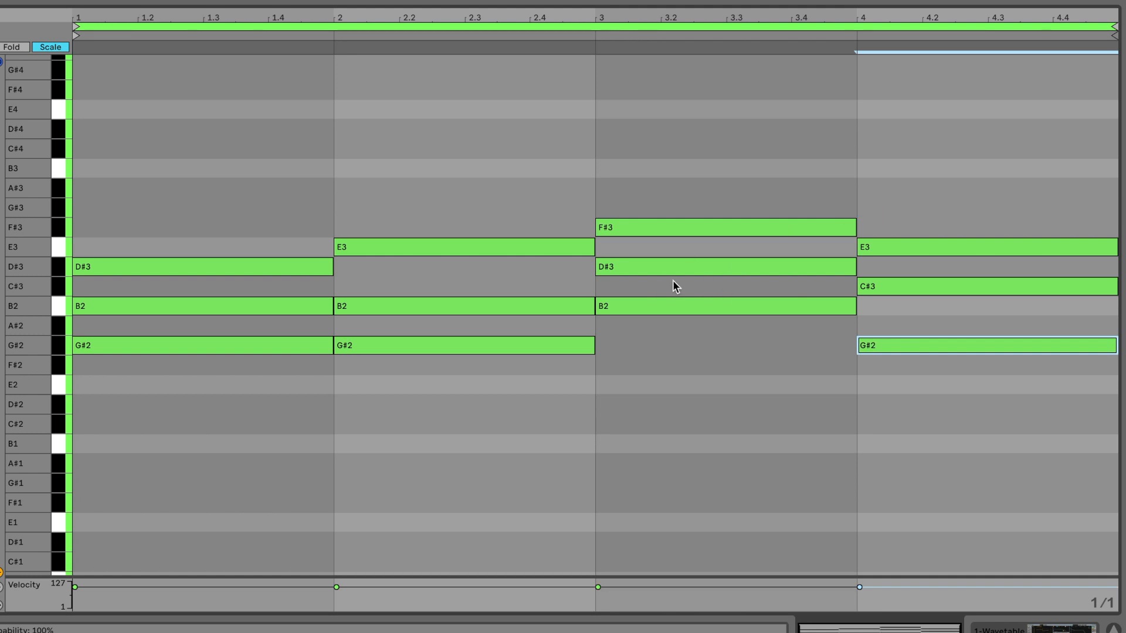
left_click(692, 229)
key("shift+Down")
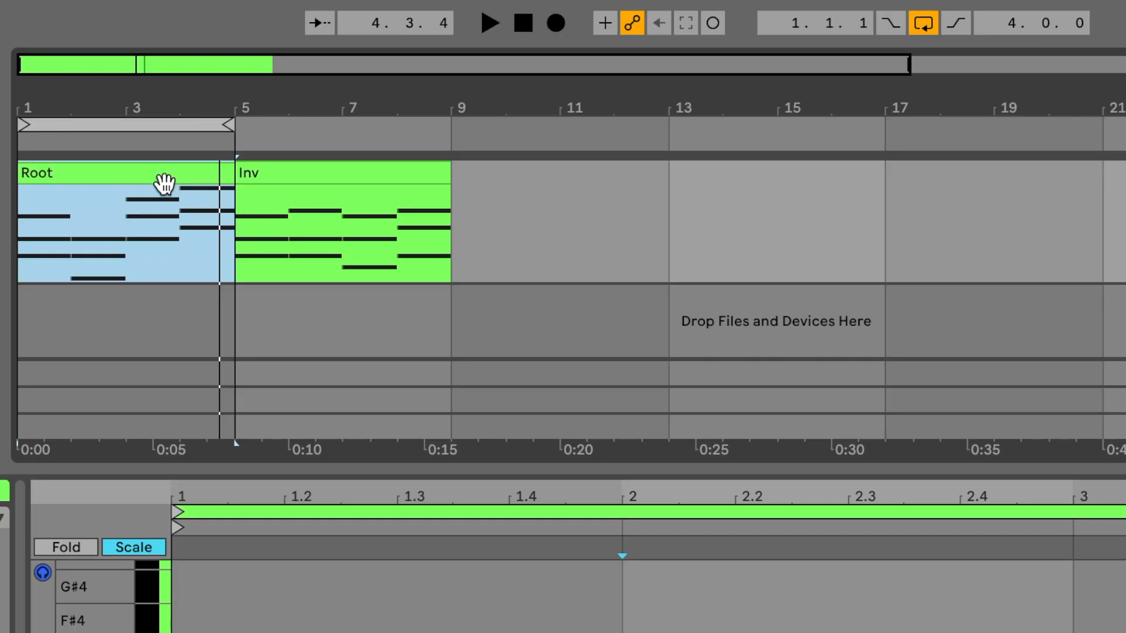
Consolidate the Root and Inv clips into a single eight-bar clip.
left_click(275, 170, "shift")
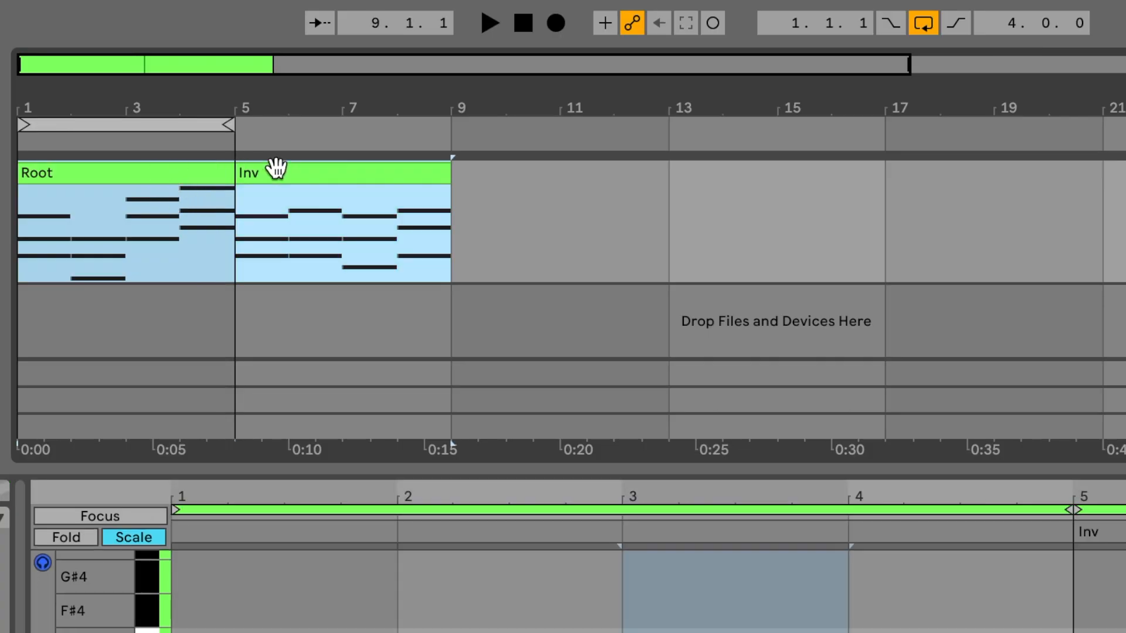
key("super+j")
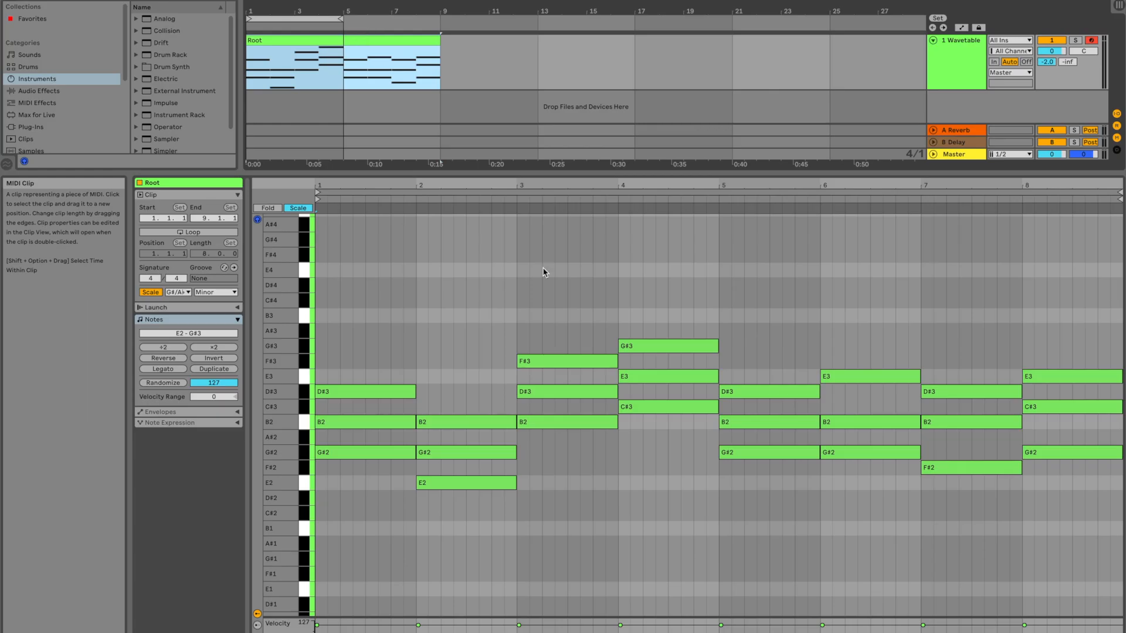